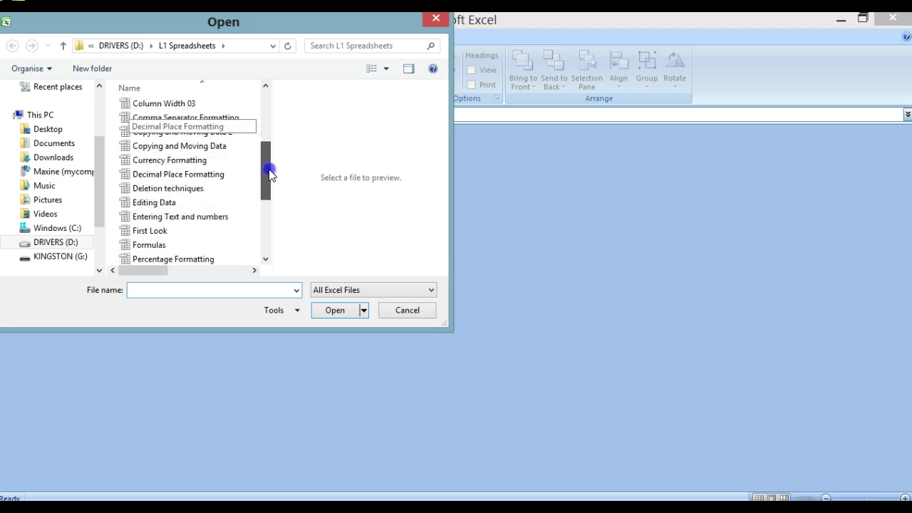
Open the Percentage Formatting workbook from the L1 Spreadsheets folder.
{"action": "left_click", "coordinate": [169, 229]}
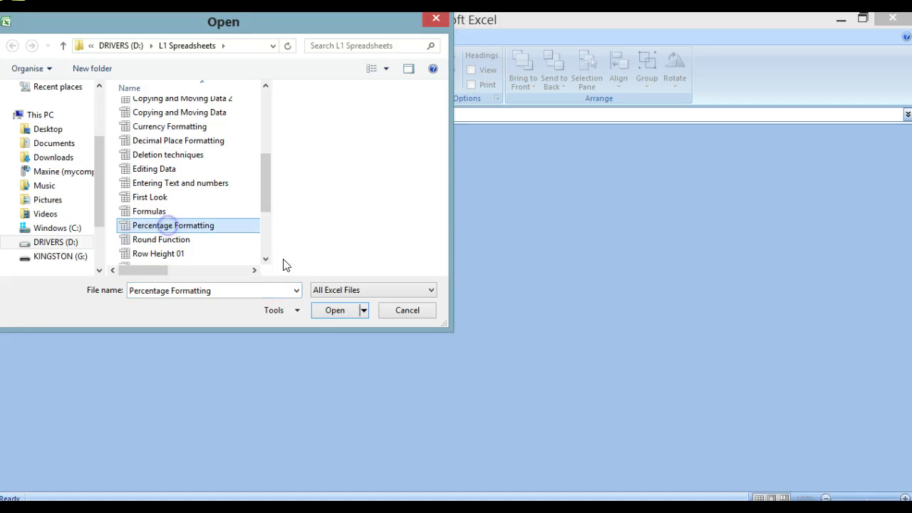
{"action": "left_click", "coordinate": [334, 311]}
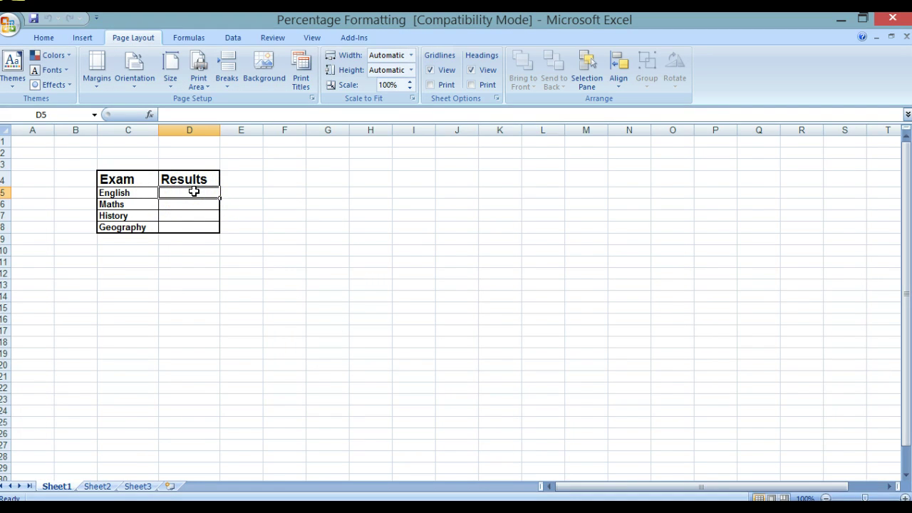
Enter the exam results in D5:D8: 67% for English, 47% for Maths, 59% for History and 61% for Geography.
{"action": "type", "text": "67"}
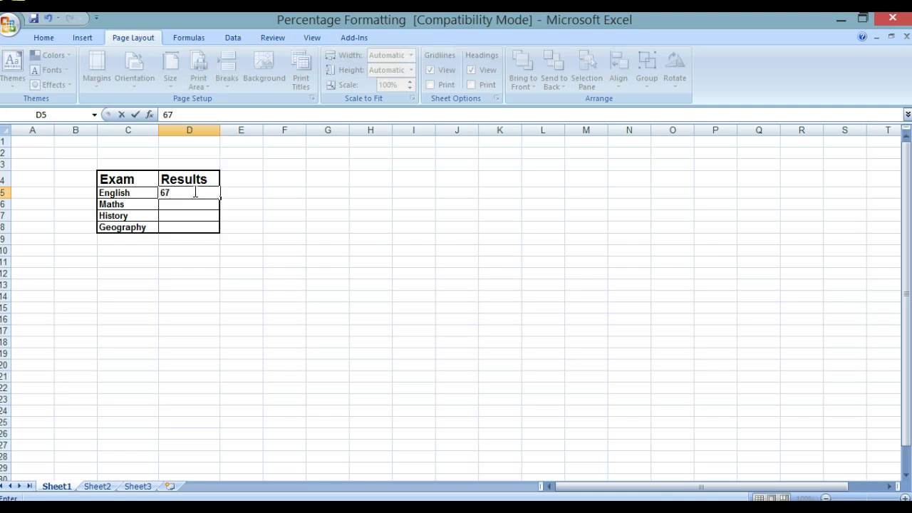
{"action": "type", "text": "%"}
{"action": "left_click", "coordinate": [183, 205]}
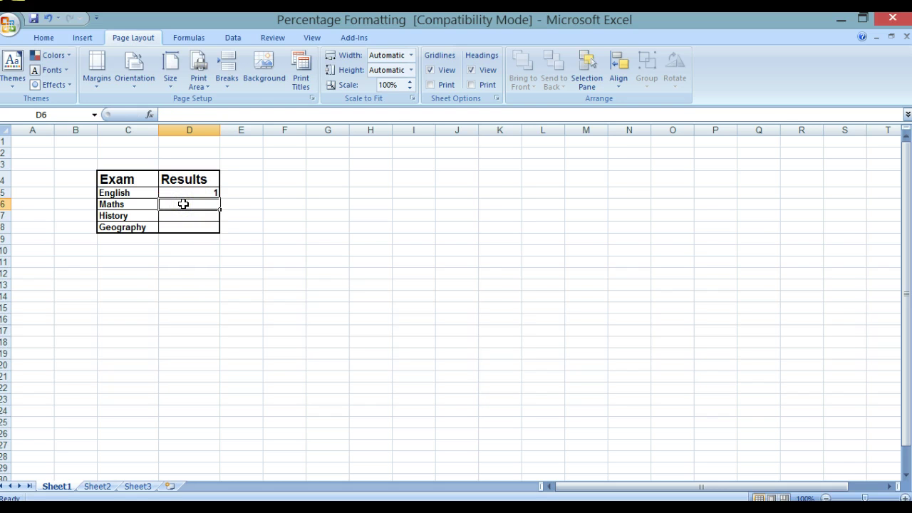
{"action": "type", "text": "47%"}
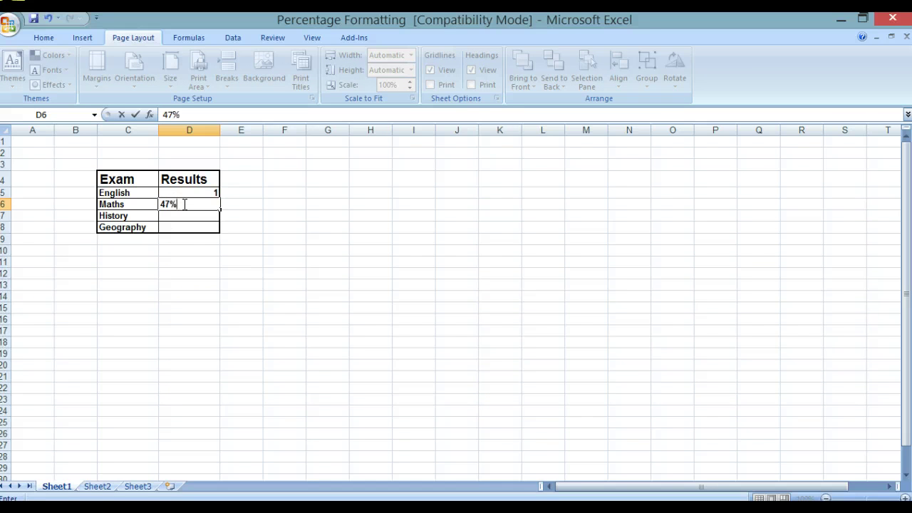
{"action": "left_click", "coordinate": [177, 215]}
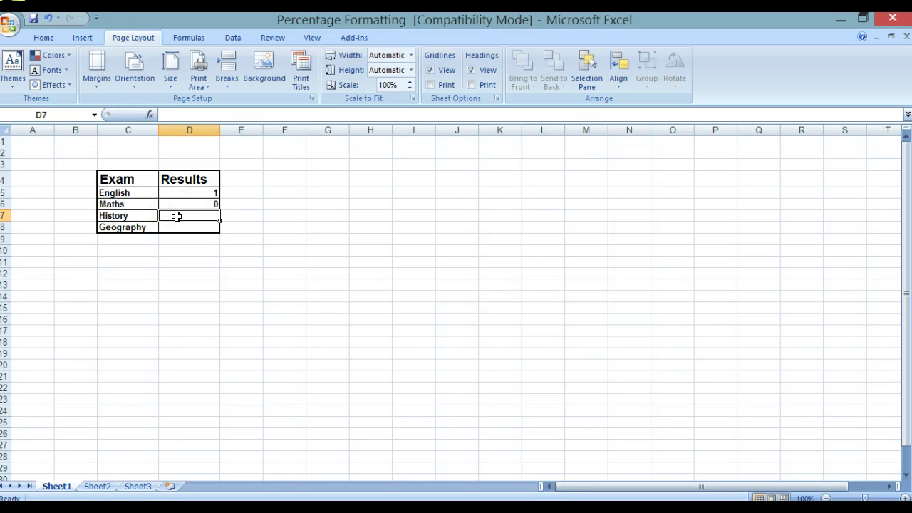
{"action": "type", "text": "59%"}
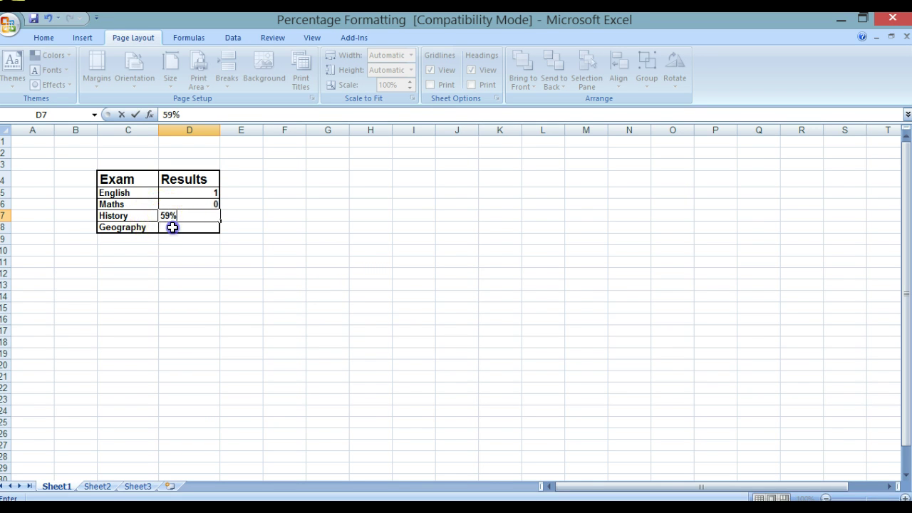
{"action": "left_click", "coordinate": [173, 226]}
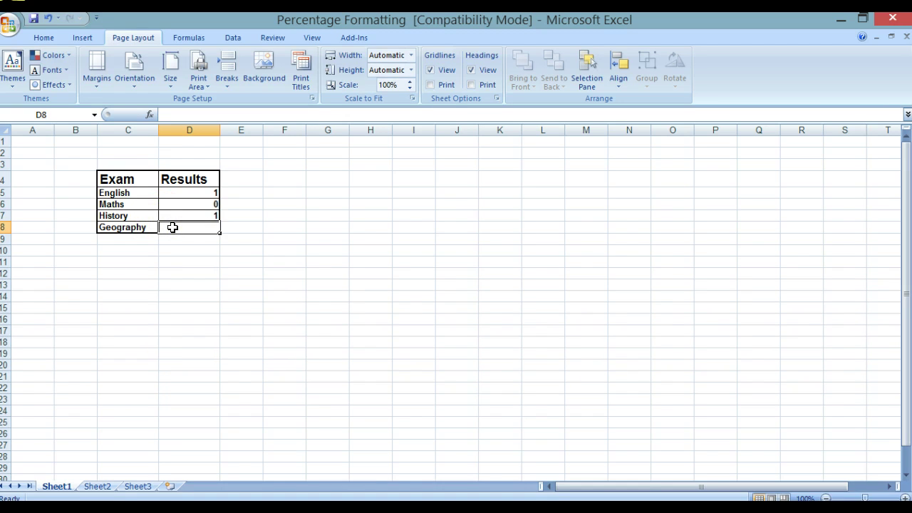
{"action": "type", "text": "61"}
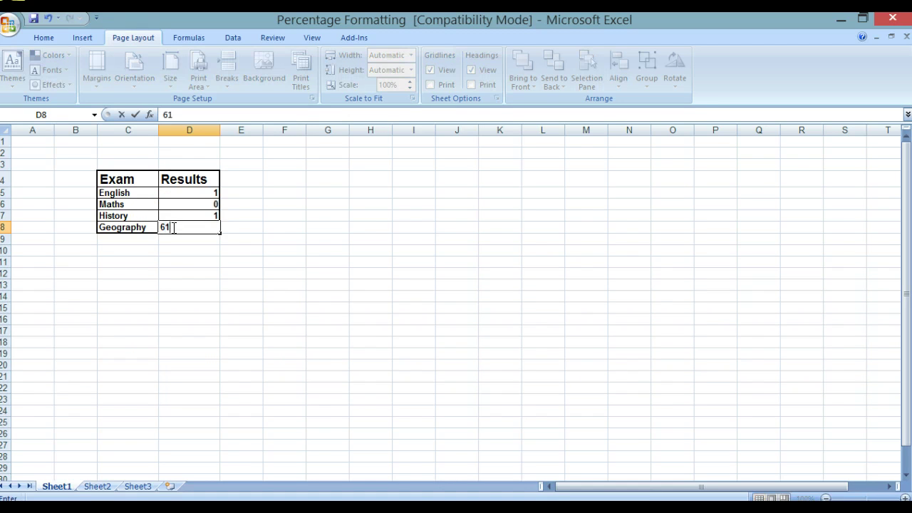
{"action": "type", "text": "%"}
{"action": "key", "text": "Return"}
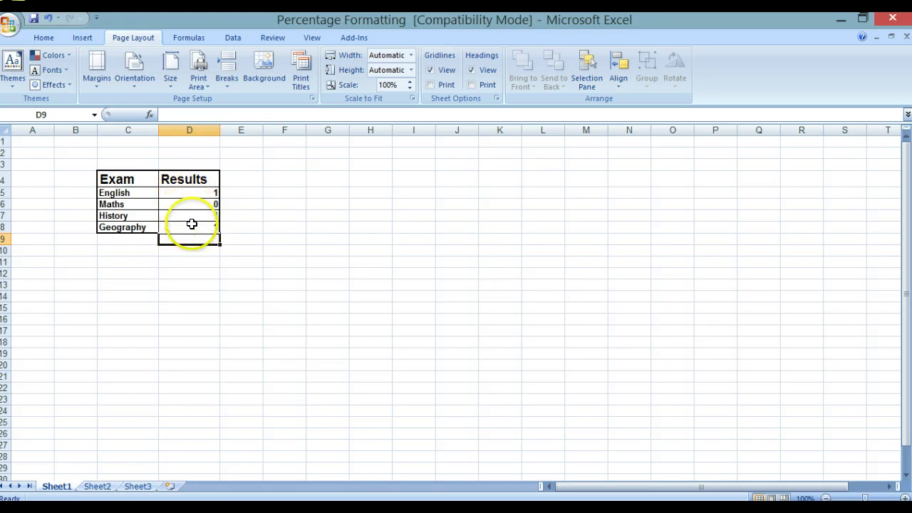
Apply the Percent Style to the four exam results in D5:D8.
{"action": "left_click", "coordinate": [44, 39]}
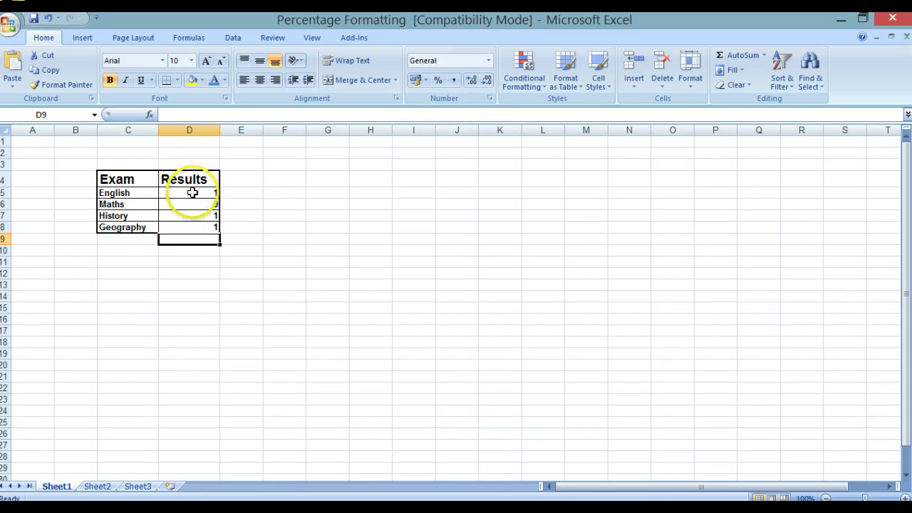
{"action": "left_click", "coordinate": [191, 192]}
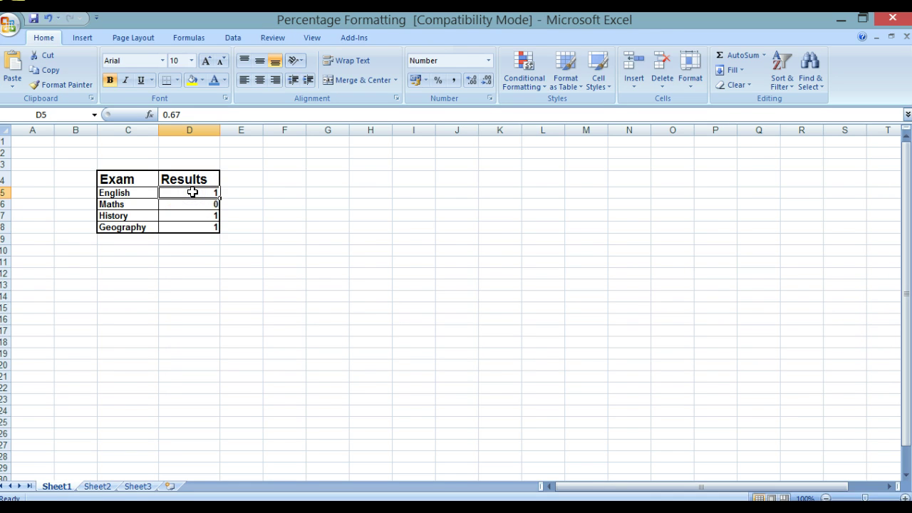
{"action": "left_click", "coordinate": [204, 227], "text": "shift"}
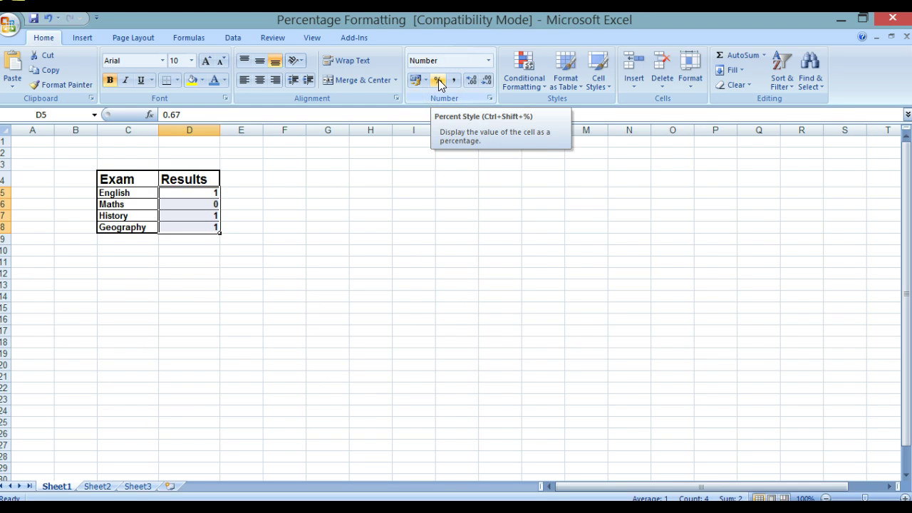
{"action": "left_click", "coordinate": [439, 79]}
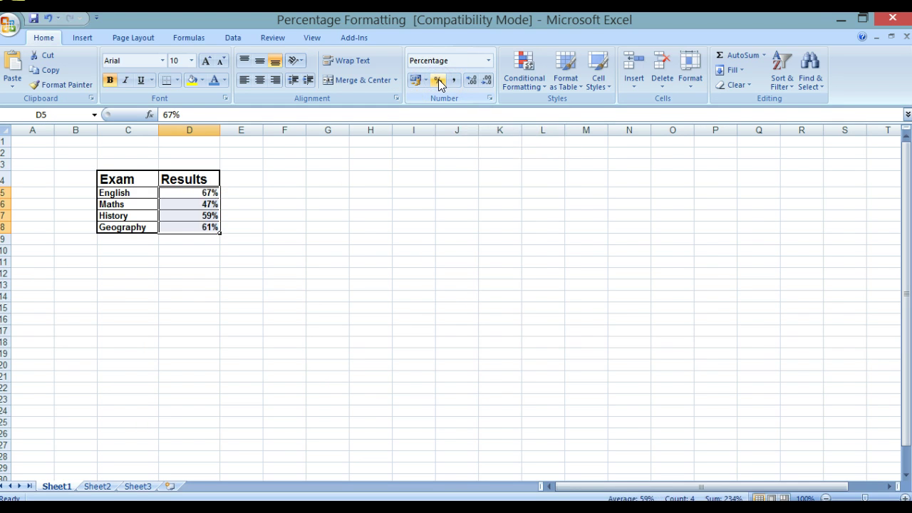
{"action": "left_click", "coordinate": [253, 228]}
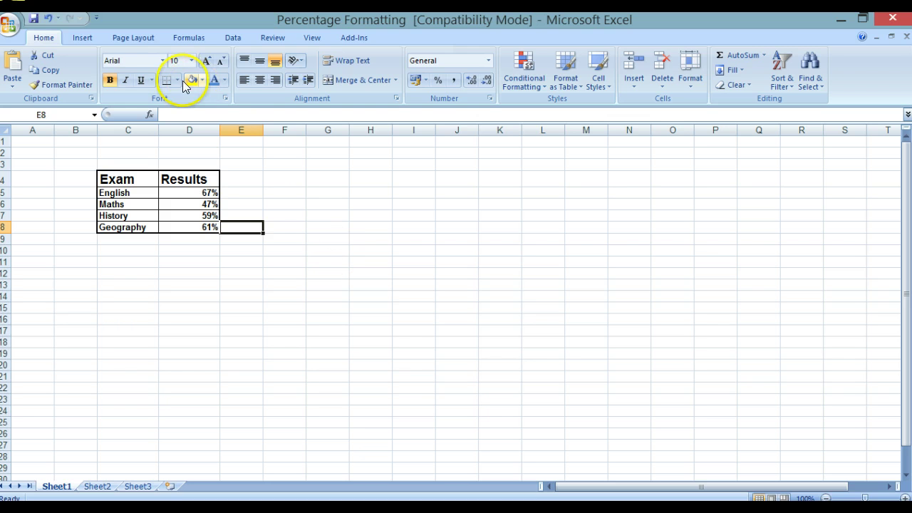
Save and close the Percentage Formatting workbook.
{"action": "left_click", "coordinate": [35, 19]}
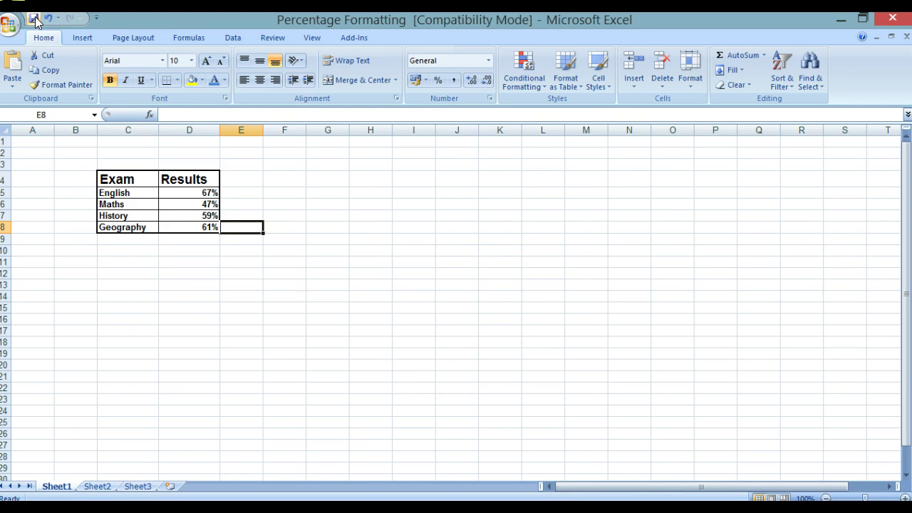
{"action": "key", "text": "ctrl+w"}
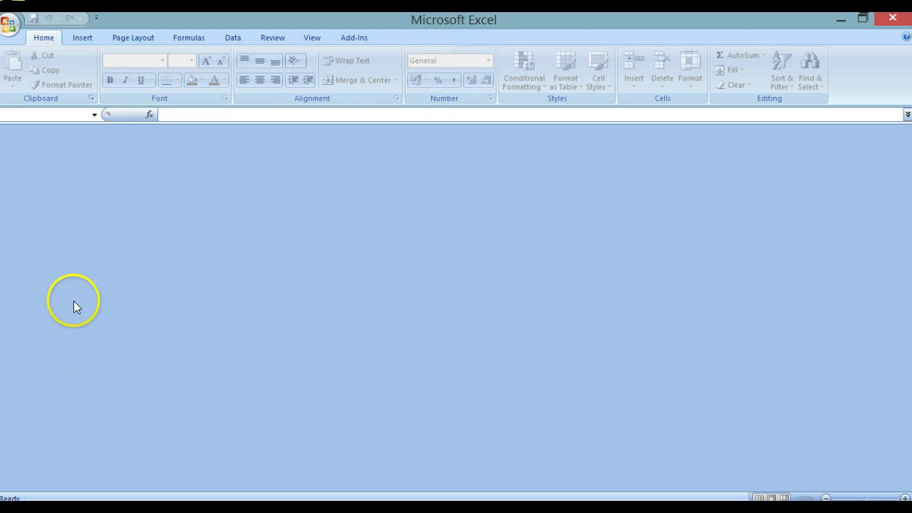
Open the Decimal Place Formatting workbook from the L1 Spreadsheets folder.
{"action": "left_click", "coordinate": [10, 26]}
{"action": "left_click", "coordinate": [21, 86]}
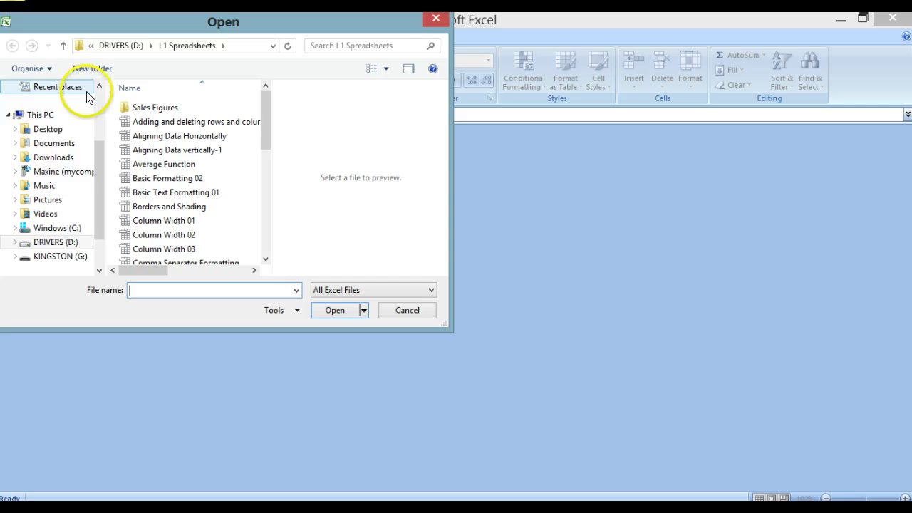
{"action": "scroll", "coordinate": [266, 121], "scroll_direction": "down", "scroll_amount": 3}
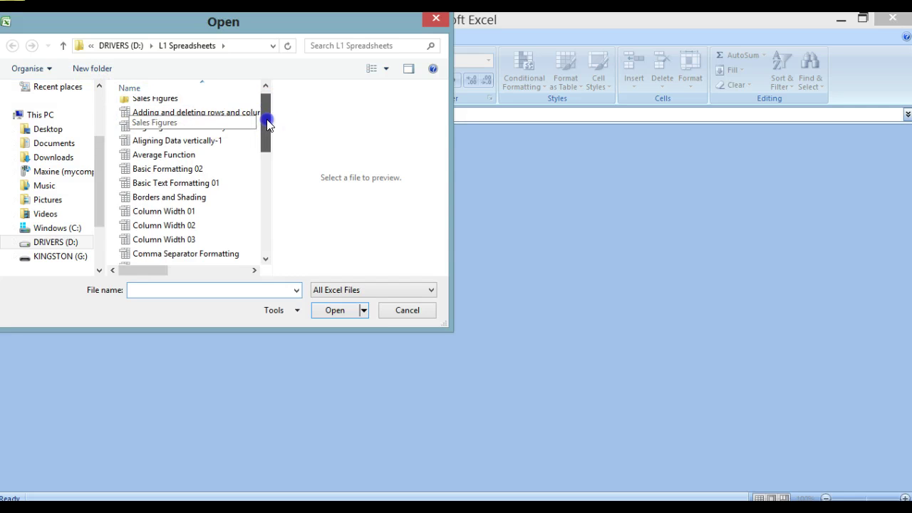
{"action": "scroll", "coordinate": [207, 189], "scroll_direction": "down", "scroll_amount": 2}
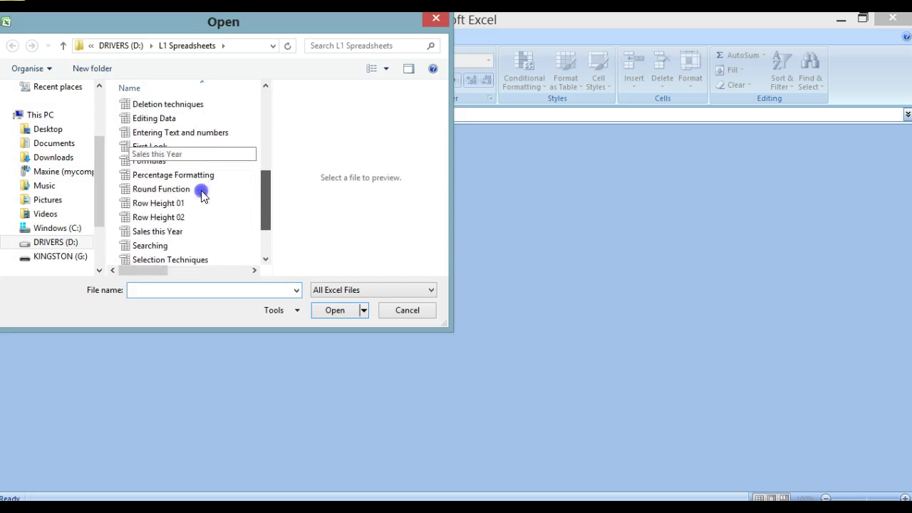
{"action": "scroll", "coordinate": [207, 189], "scroll_direction": "up", "scroll_amount": 1}
{"action": "scroll", "coordinate": [205, 192], "scroll_direction": "down", "scroll_amount": 1}
{"action": "scroll", "coordinate": [206, 171], "scroll_direction": "up", "scroll_amount": 3}
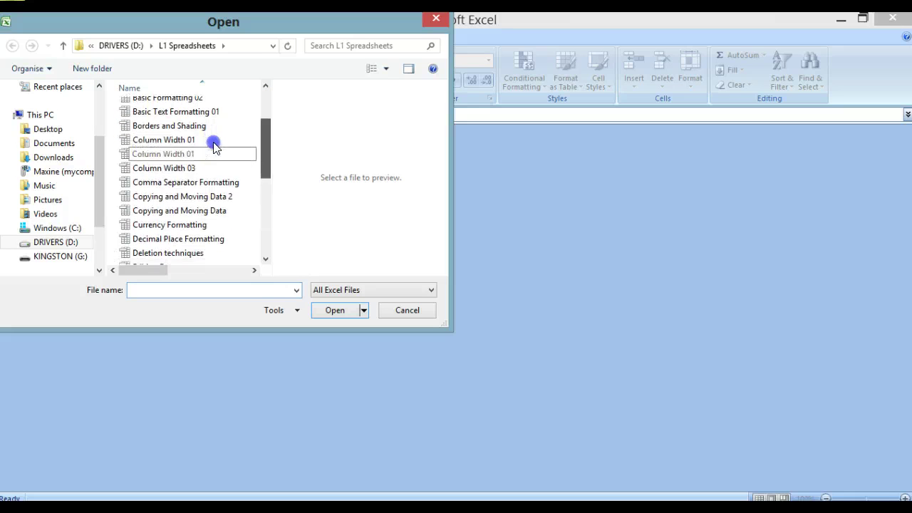
{"action": "scroll", "coordinate": [221, 157], "scroll_direction": "down", "scroll_amount": 2}
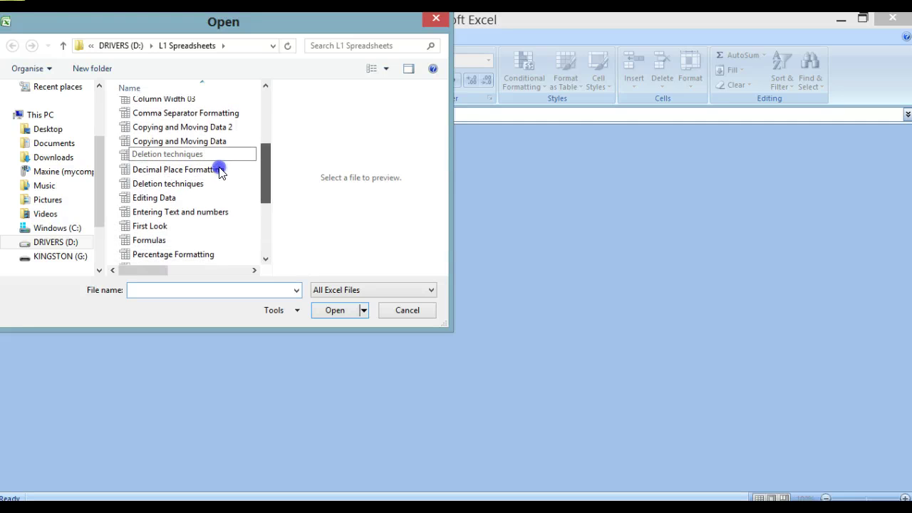
{"action": "left_click", "coordinate": [326, 309]}
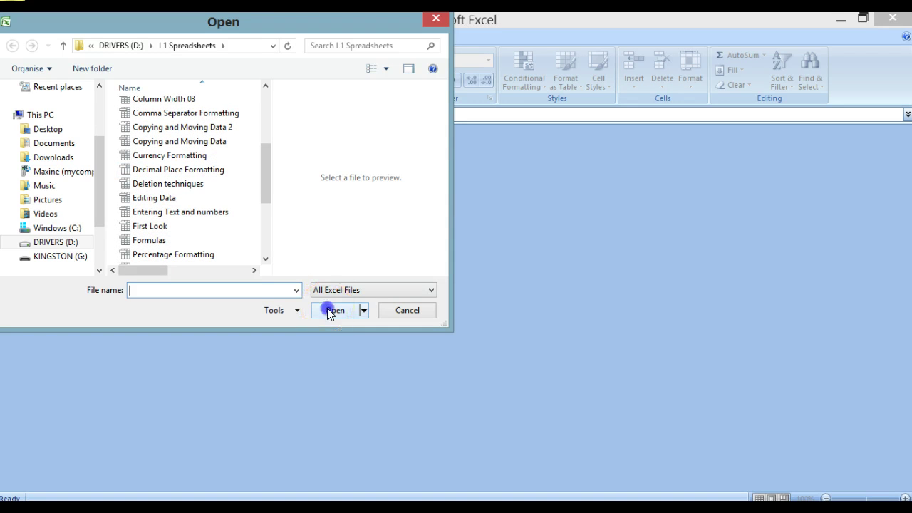
{"action": "left_click", "coordinate": [328, 311]}
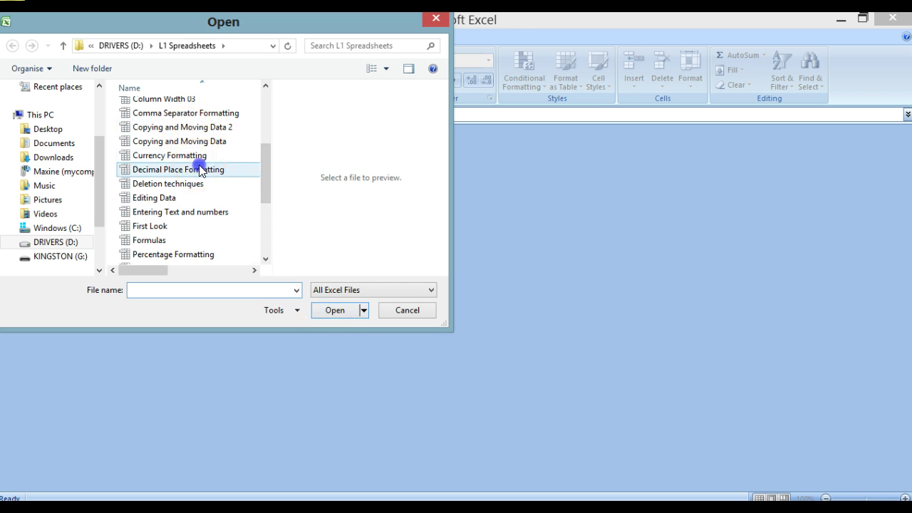
{"action": "left_click", "coordinate": [195, 170]}
{"action": "left_click", "coordinate": [338, 311]}
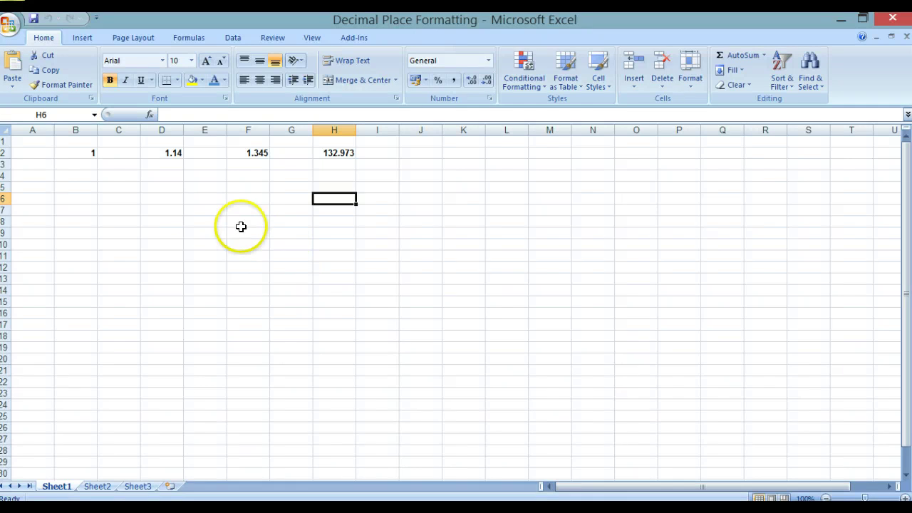
Increase the number in cell B2 to three decimal places and reduce it back to two.
{"action": "left_click", "coordinate": [85, 152]}
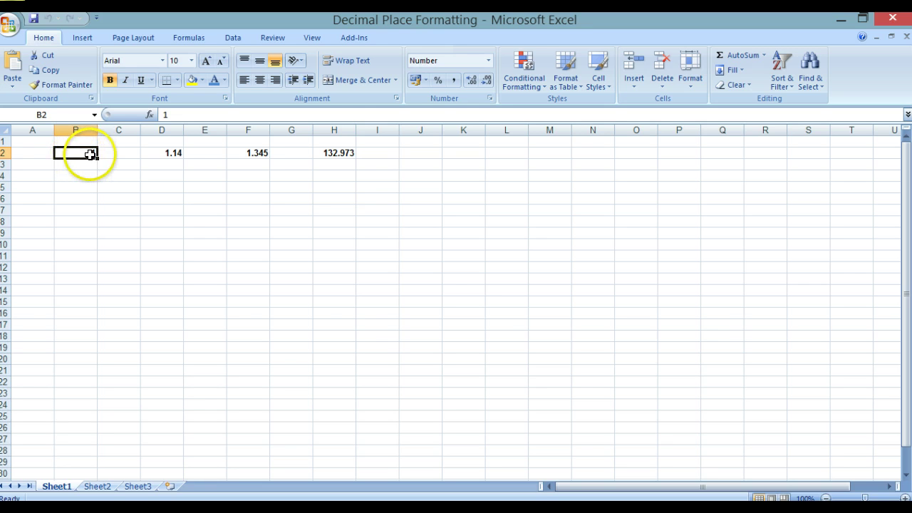
{"action": "left_click", "coordinate": [470, 82]}
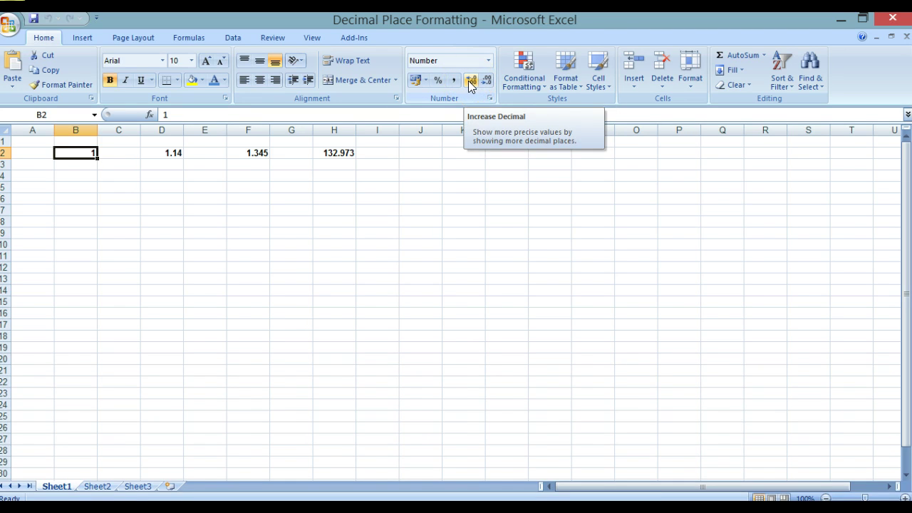
{"action": "left_click", "coordinate": [471, 84]}
{"action": "left_click", "coordinate": [483, 83]}
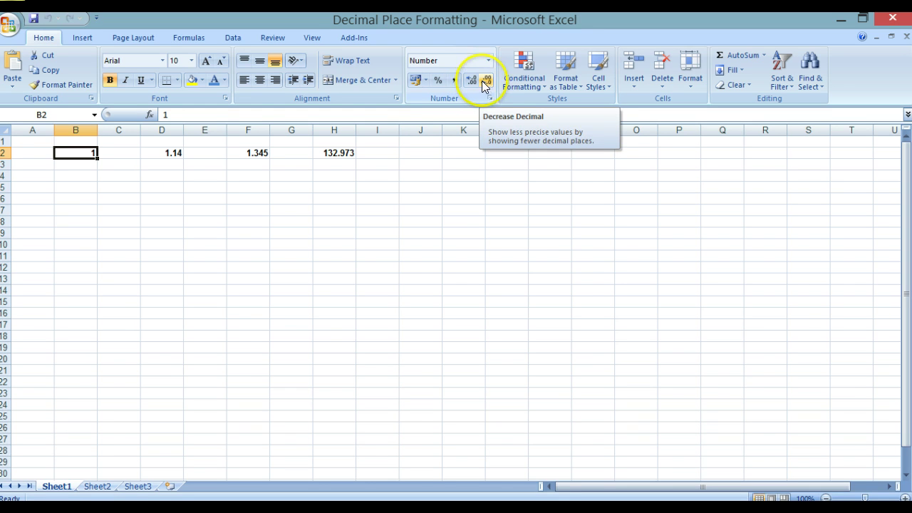
{"action": "left_click", "coordinate": [471, 83]}
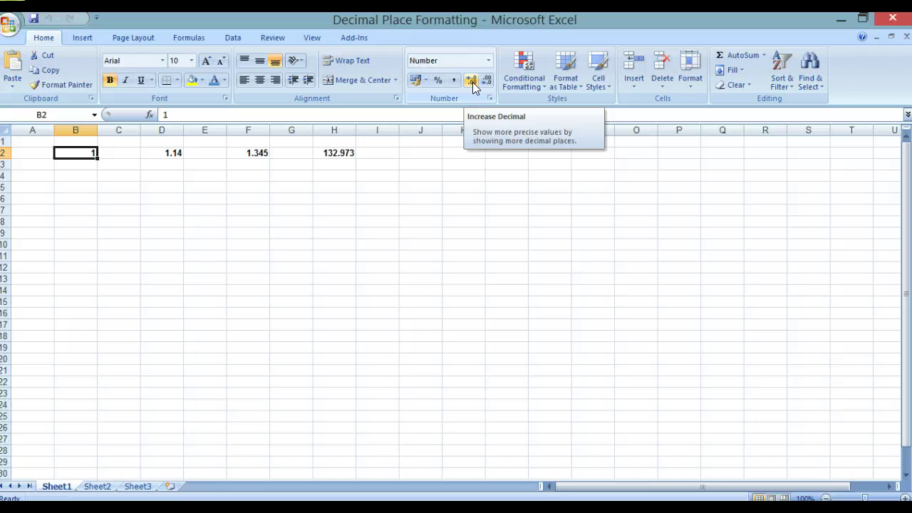
{"action": "left_click", "coordinate": [471, 83]}
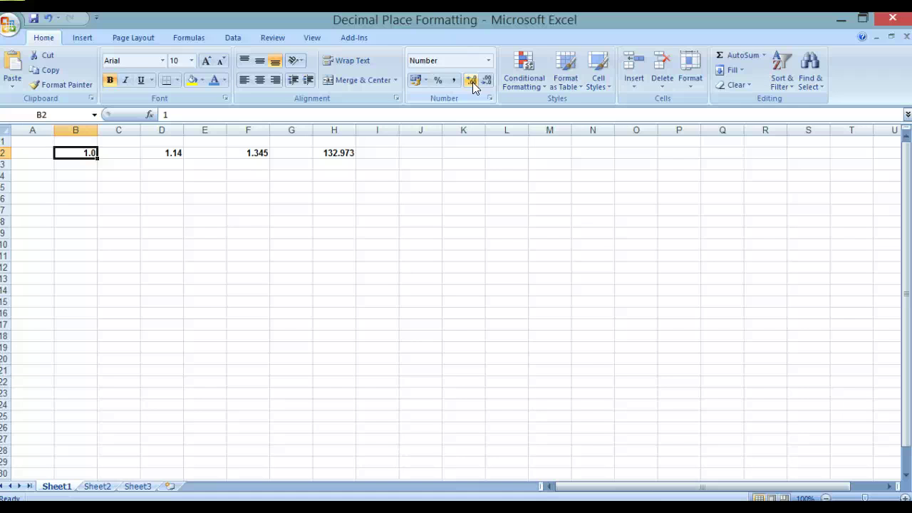
{"action": "left_click", "coordinate": [472, 82]}
{"action": "left_click", "coordinate": [473, 83]}
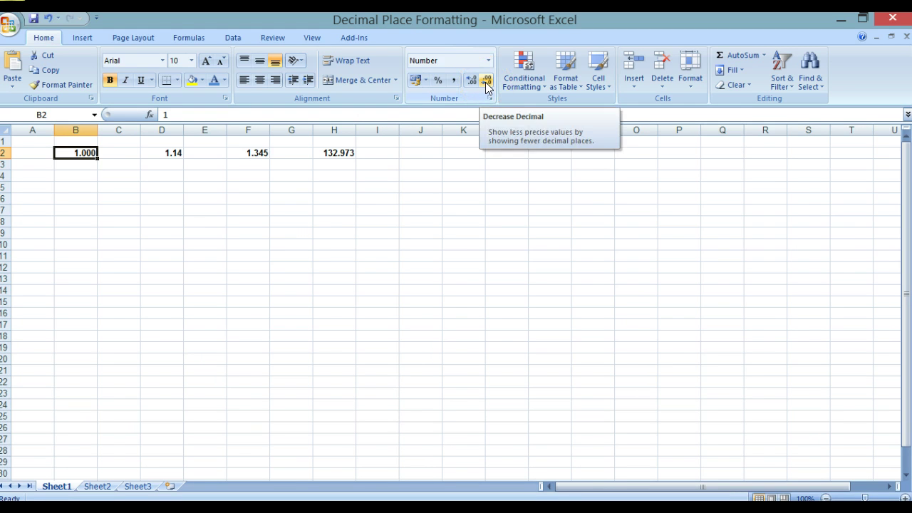
{"action": "left_click", "coordinate": [486, 82]}
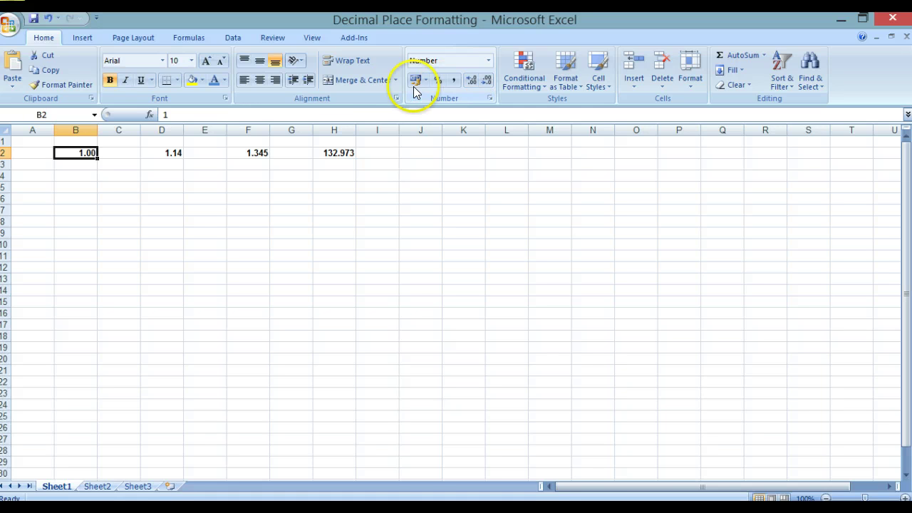
Reduce the number in cell H2 to one decimal place.
{"action": "left_click", "coordinate": [335, 152]}
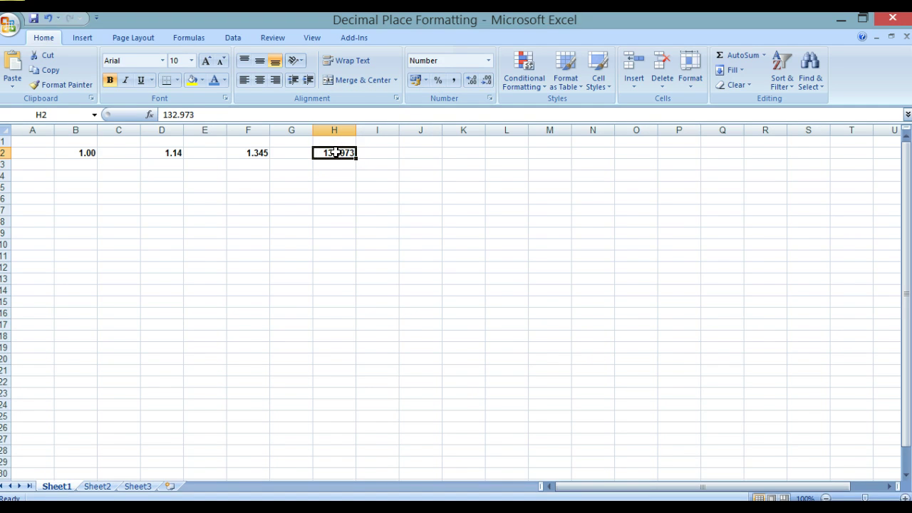
{"action": "left_click", "coordinate": [487, 80]}
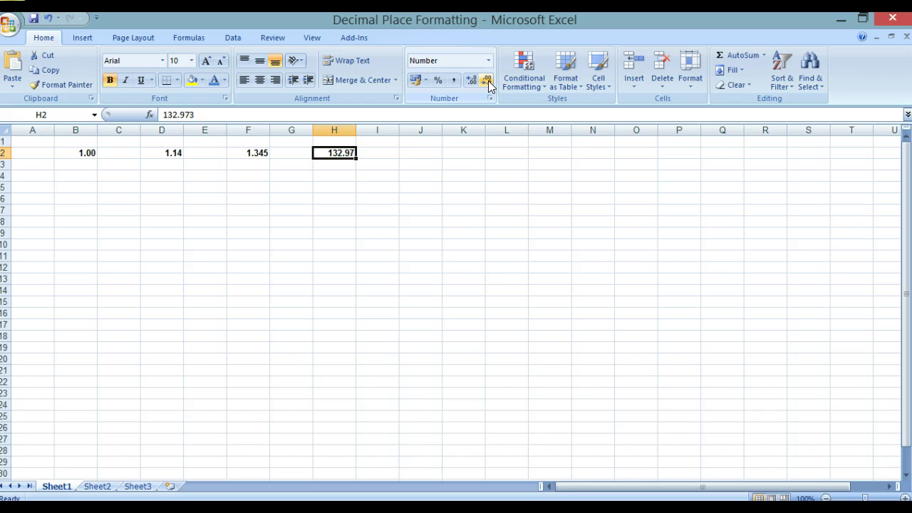
{"action": "left_click", "coordinate": [487, 81]}
{"action": "left_click", "coordinate": [473, 82]}
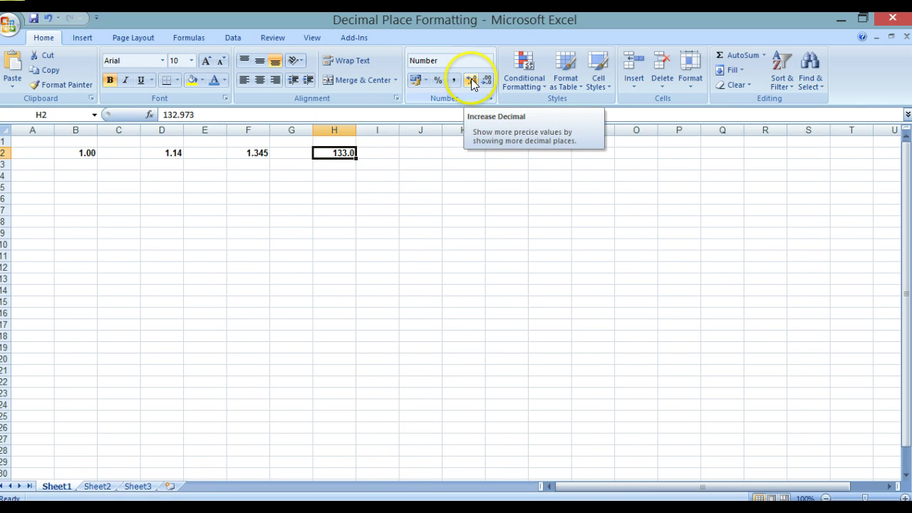
Undo the decimal reductions in cell H2 and reduce the number to one decimal place again.
{"action": "left_click", "coordinate": [48, 20]}
{"action": "left_click", "coordinate": [48, 20]}
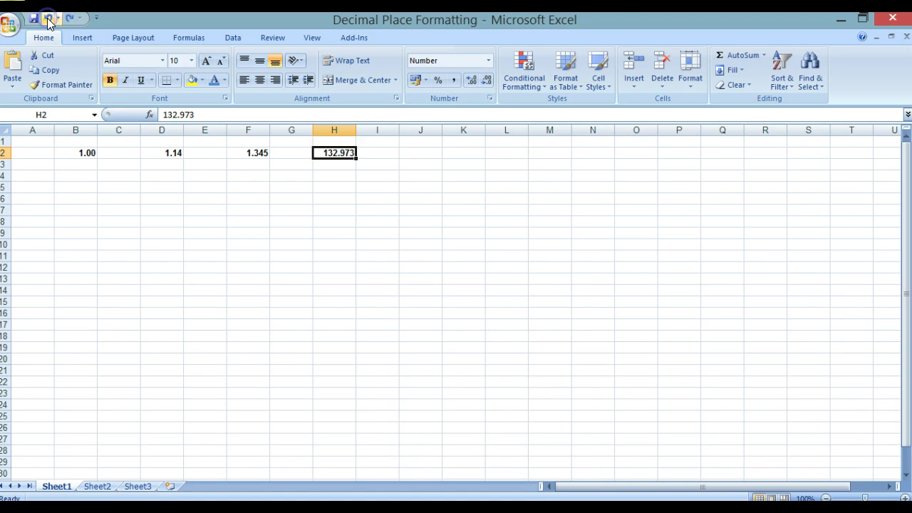
{"action": "left_click", "coordinate": [486, 80]}
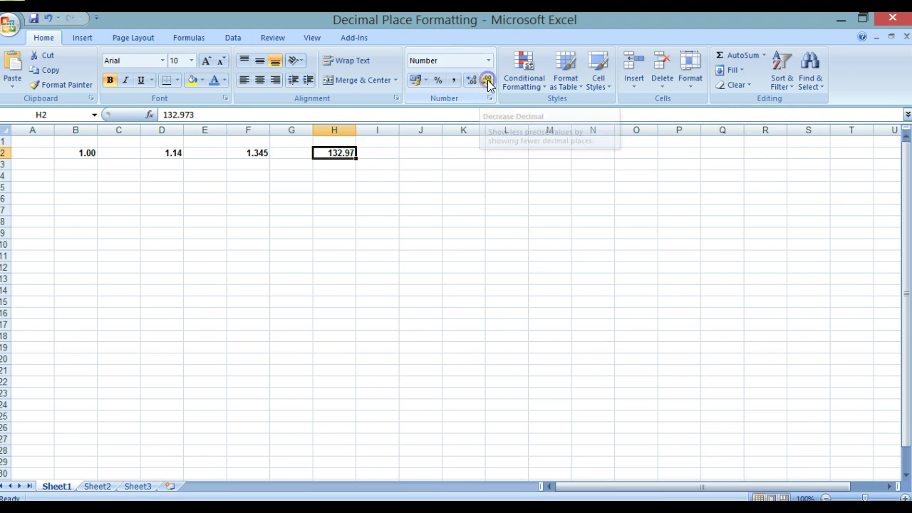
{"action": "left_click", "coordinate": [486, 80]}
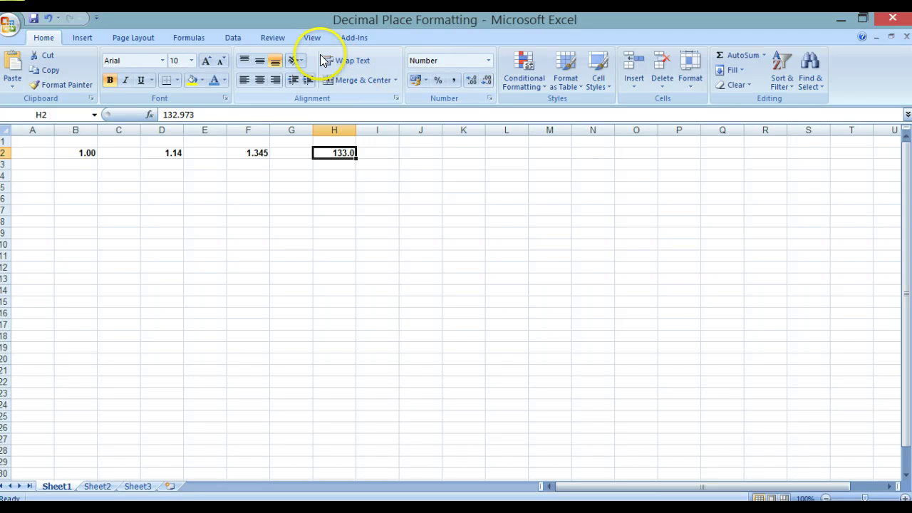
Save and close the Decimal Place Formatting workbook.
{"action": "left_click", "coordinate": [36, 19]}
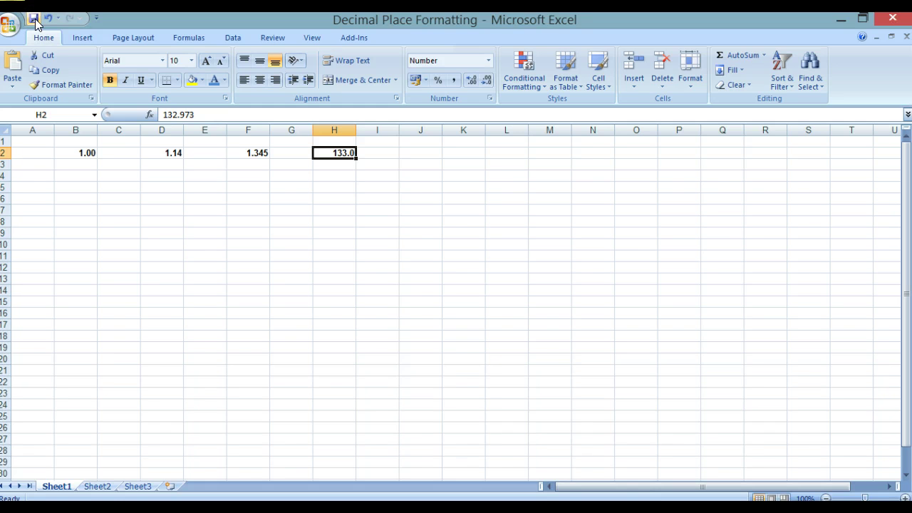
{"action": "key", "text": "ctrl+w"}
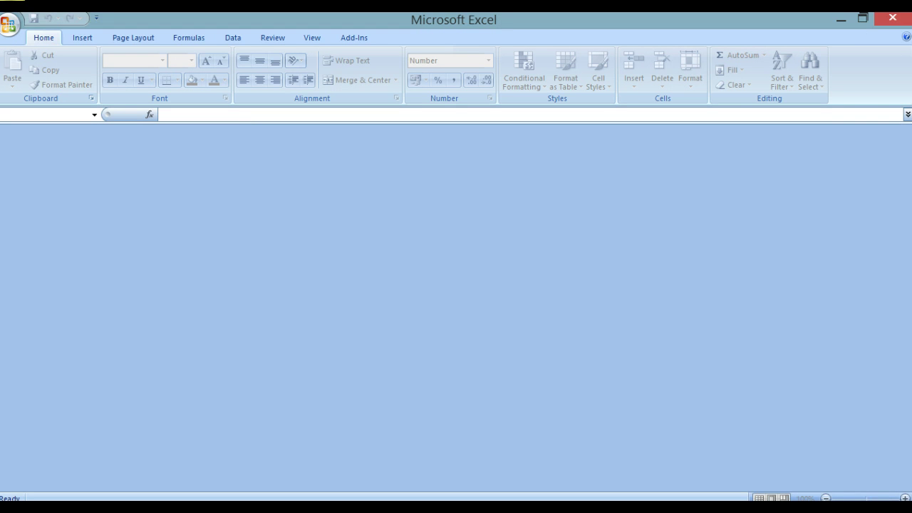
Open the Comma Separator Formatting workbook from the L1 Spreadsheets folder.
{"action": "left_click", "coordinate": [9, 29]}
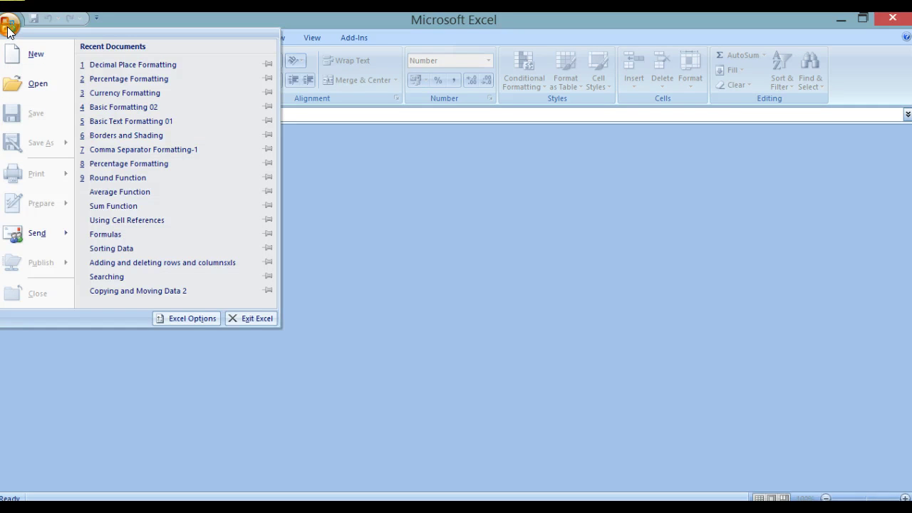
{"action": "left_click", "coordinate": [21, 83]}
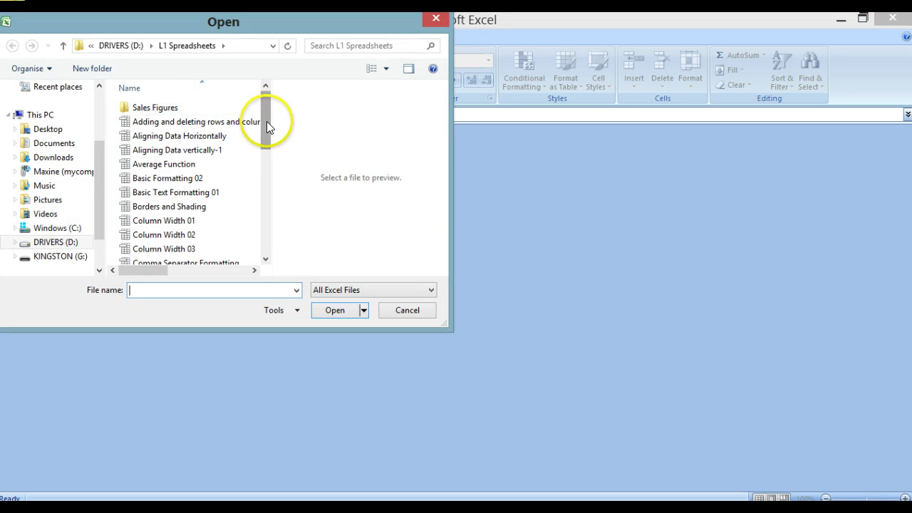
{"action": "left_click_drag", "start_coordinate": [267, 127], "coordinate": [266, 135]}
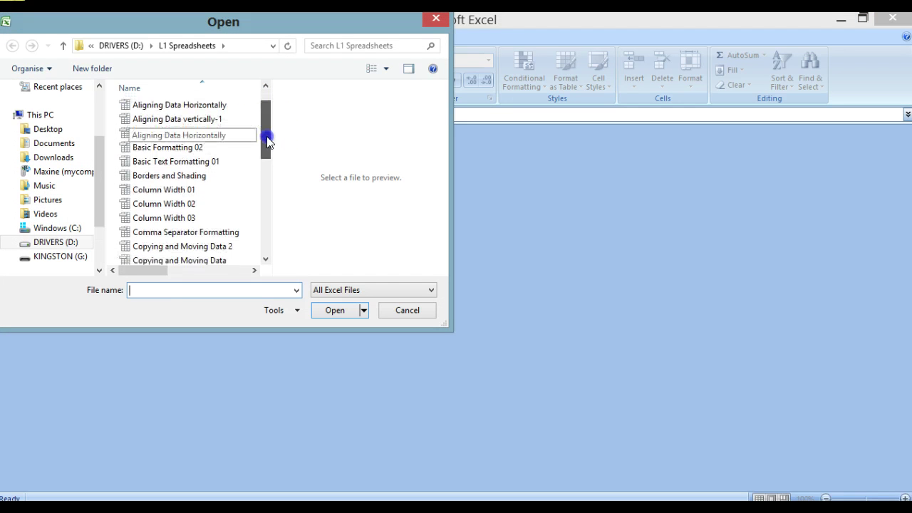
{"action": "left_click", "coordinate": [159, 237]}
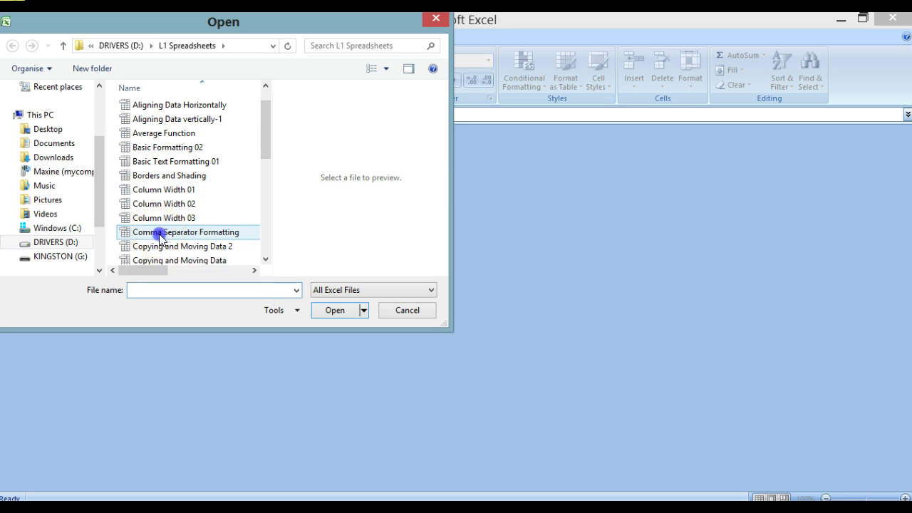
{"action": "left_click", "coordinate": [342, 310]}
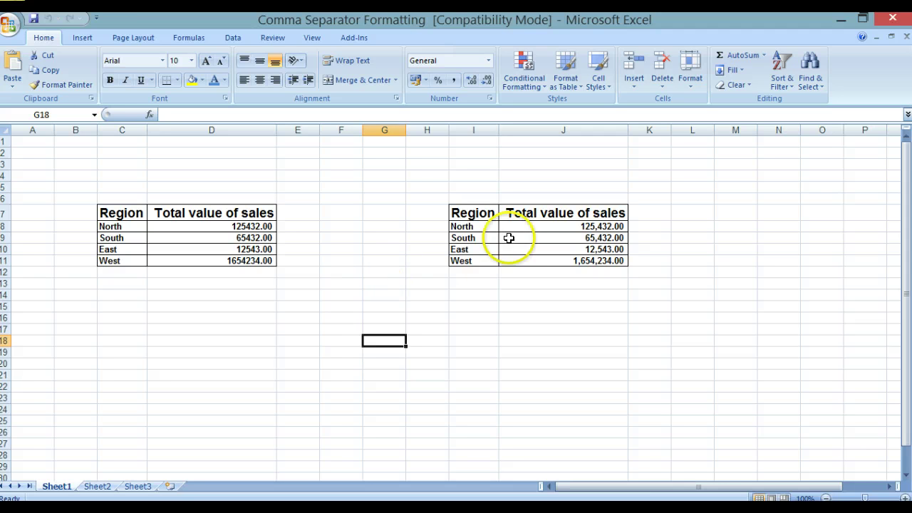
{"action": "left_click", "coordinate": [547, 222]}
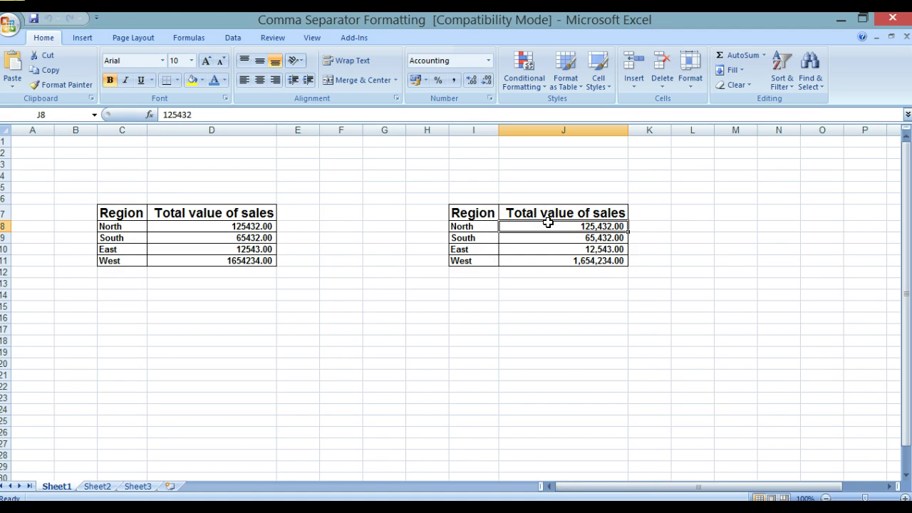
{"action": "left_click", "coordinate": [555, 260], "text": "shift"}
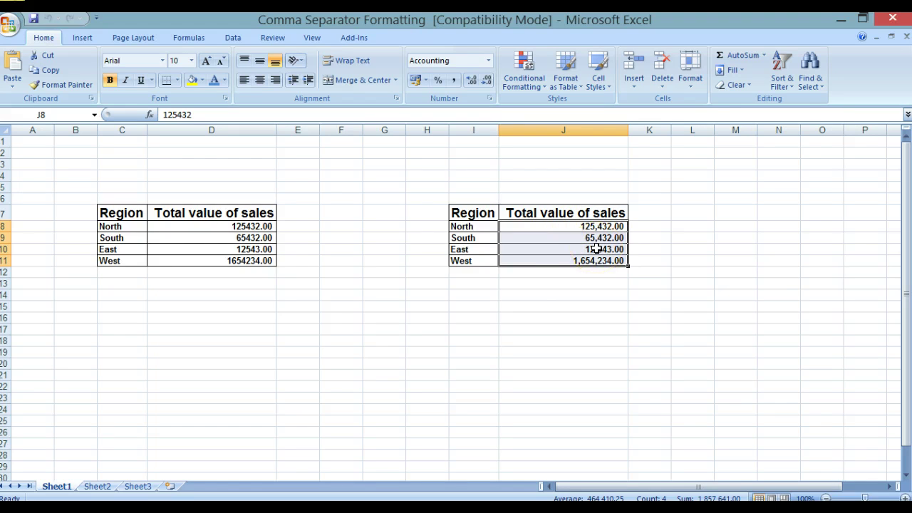
Apply the comma separator style to the total sales values in D8:D11.
{"action": "left_click", "coordinate": [203, 226]}
{"action": "left_click_drag", "start_coordinate": [203, 225], "coordinate": [201, 258]}
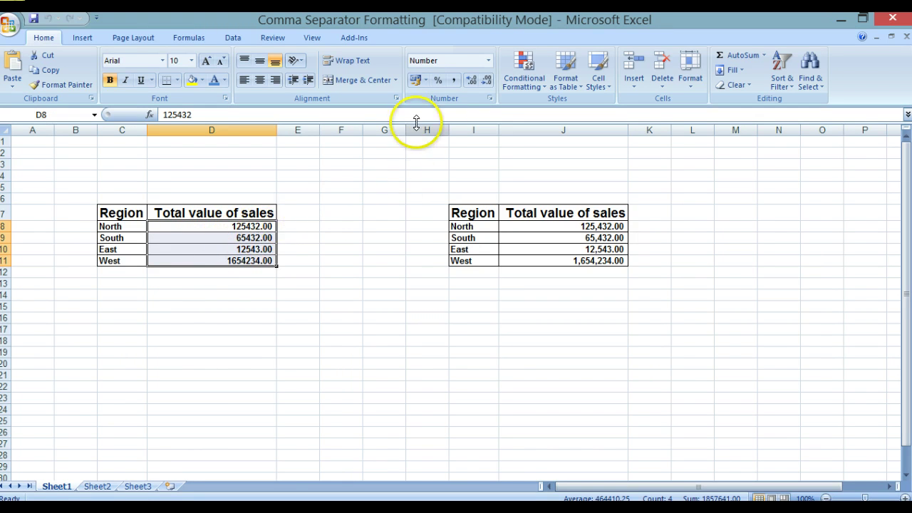
{"action": "left_click", "coordinate": [454, 80]}
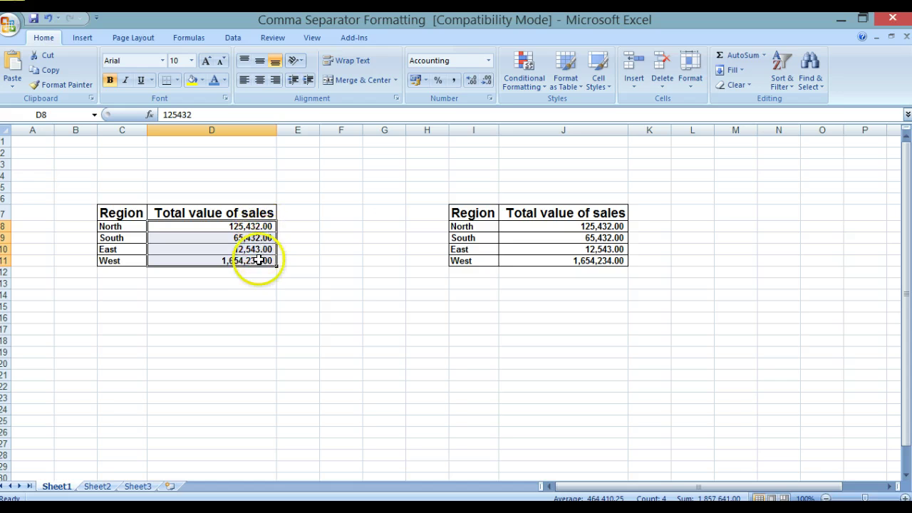
{"action": "left_click", "coordinate": [260, 295]}
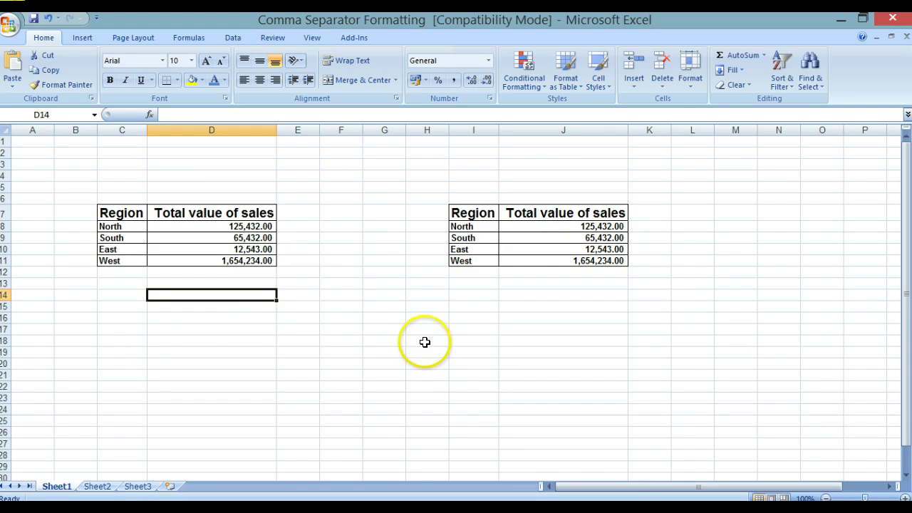
Format the total sales values in J8:J11 as Number without the 1000 separator and save the workbook.
{"action": "left_click", "coordinate": [557, 226]}
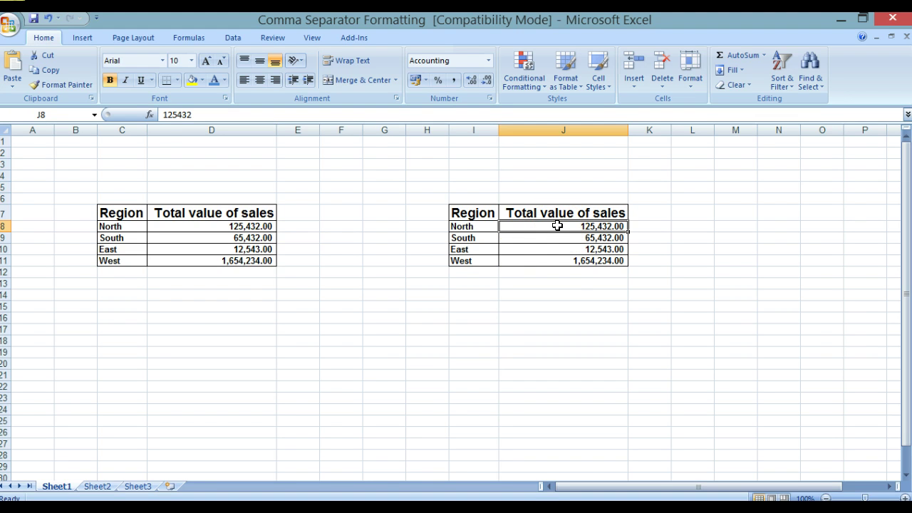
{"action": "left_click", "coordinate": [570, 260], "text": "shift"}
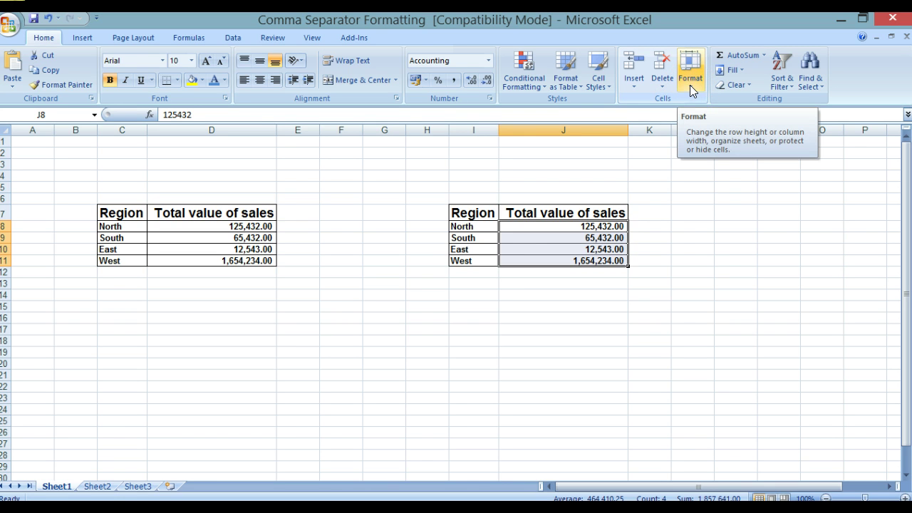
{"action": "left_click", "coordinate": [690, 85]}
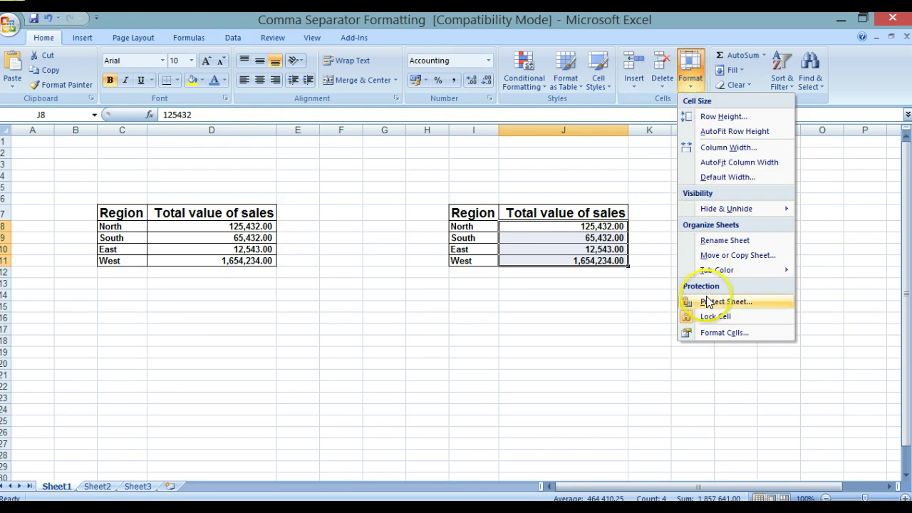
{"action": "left_click", "coordinate": [713, 332]}
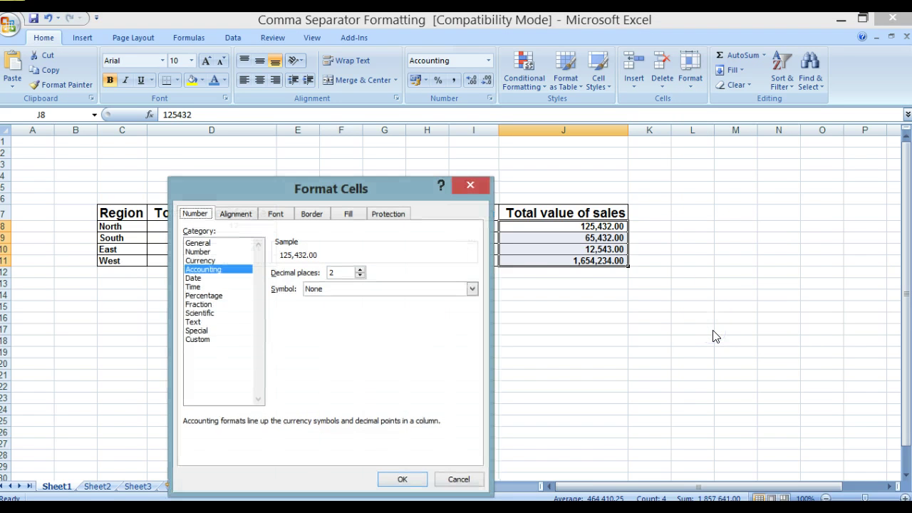
{"action": "left_click", "coordinate": [206, 251]}
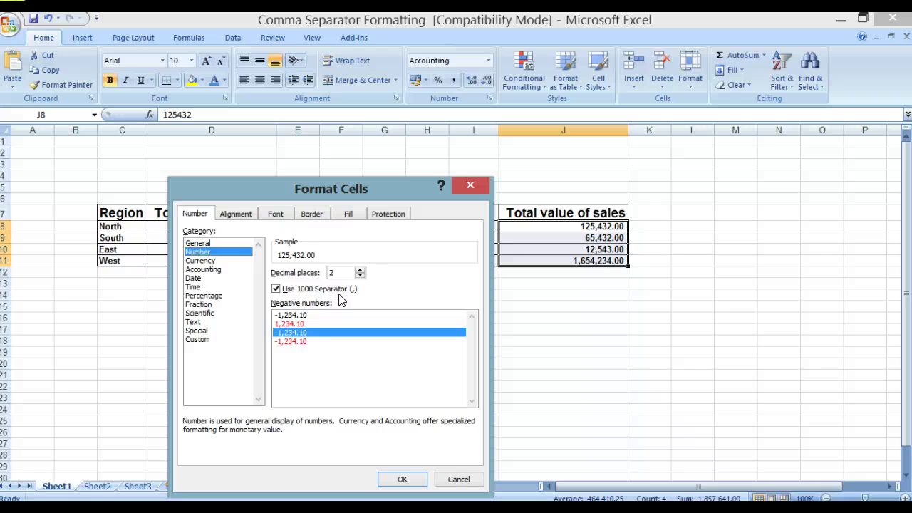
{"action": "left_click", "coordinate": [276, 289]}
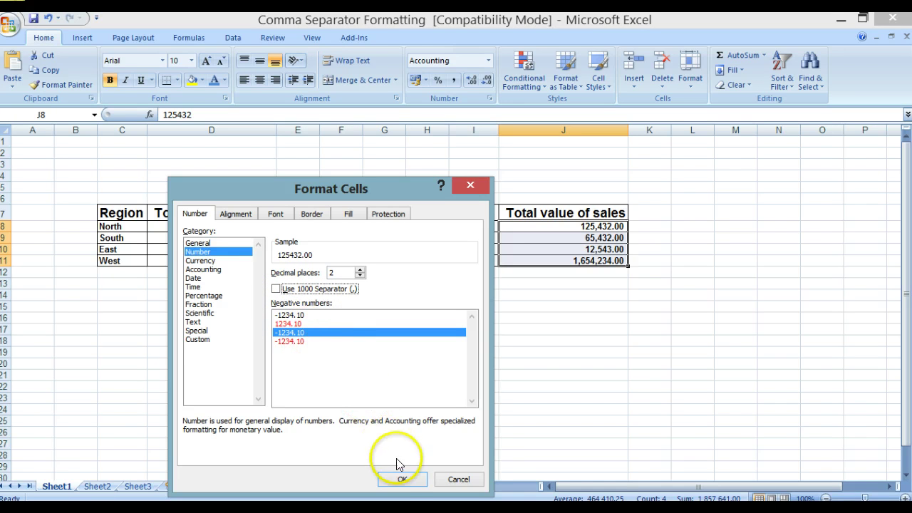
{"action": "left_click", "coordinate": [399, 478]}
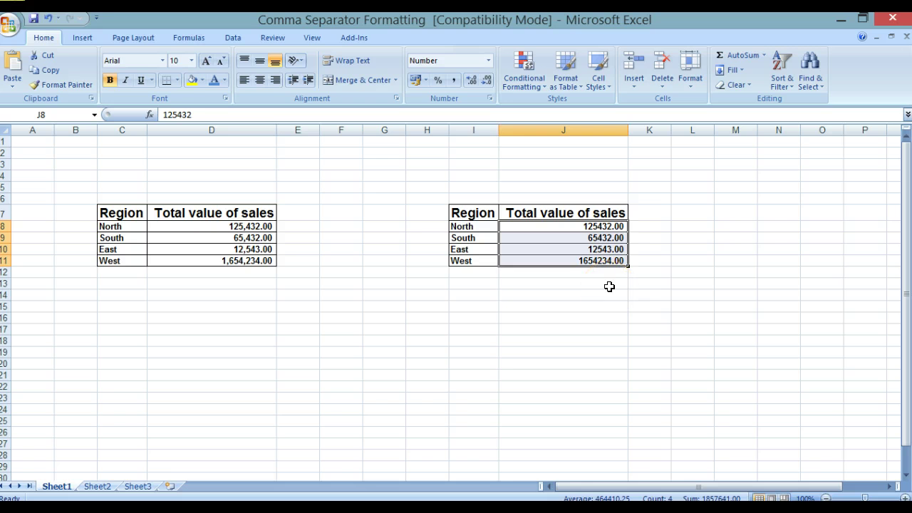
{"action": "left_click", "coordinate": [32, 19]}
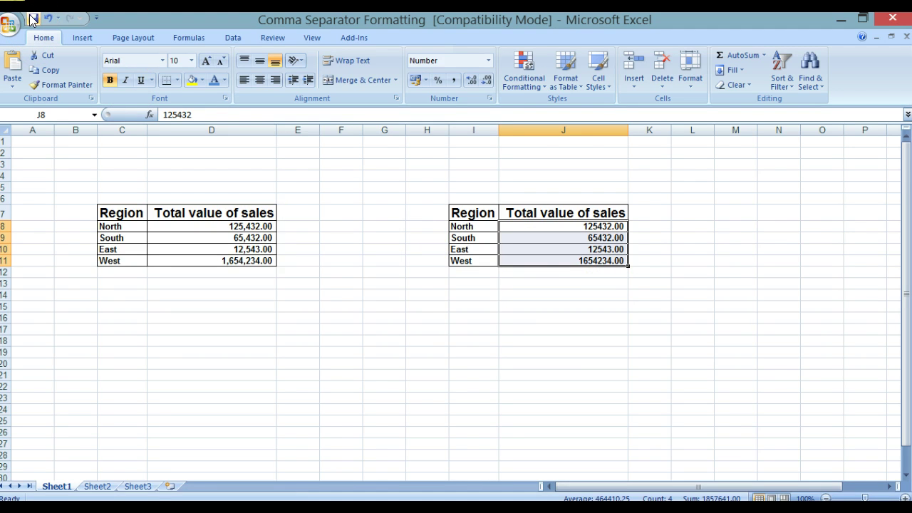